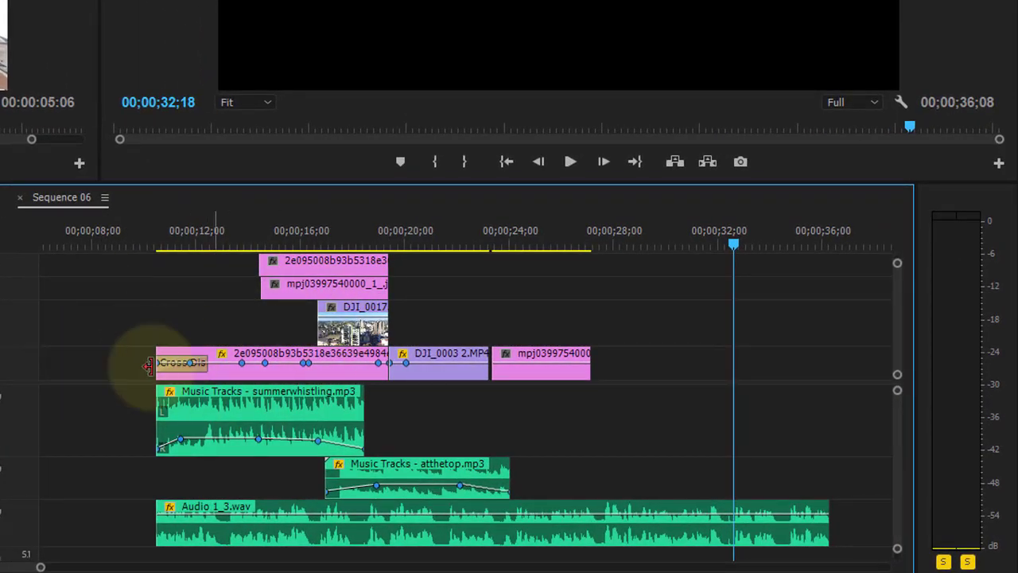
- Slide the DJI_0017 clip on V2 later to start near 20 seconds, above DJI_0003 2.MP4's end
{"action": "left_click", "coordinate": [322, 375]}
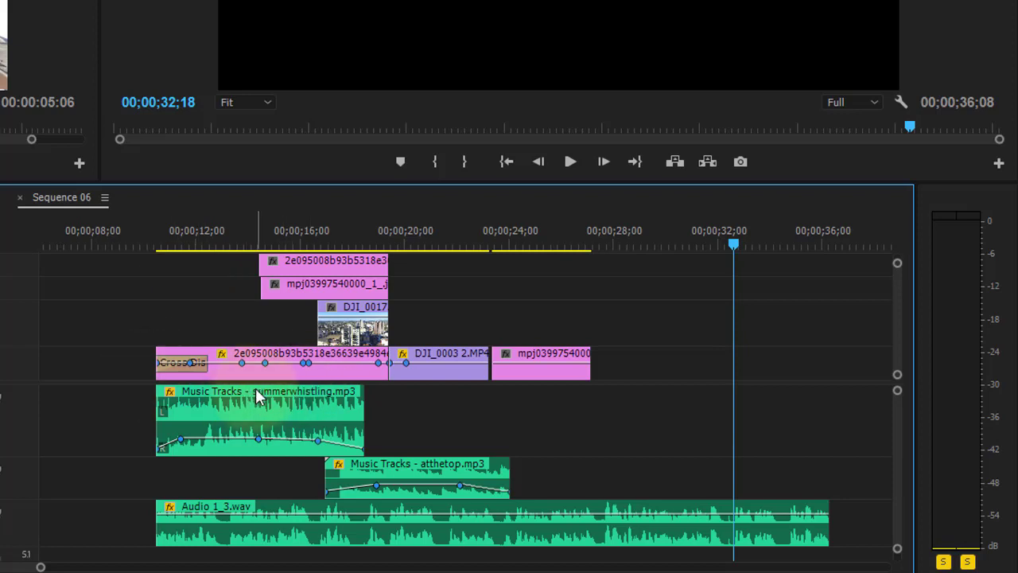
{"action": "mouse_move", "coordinate": [256, 381]}
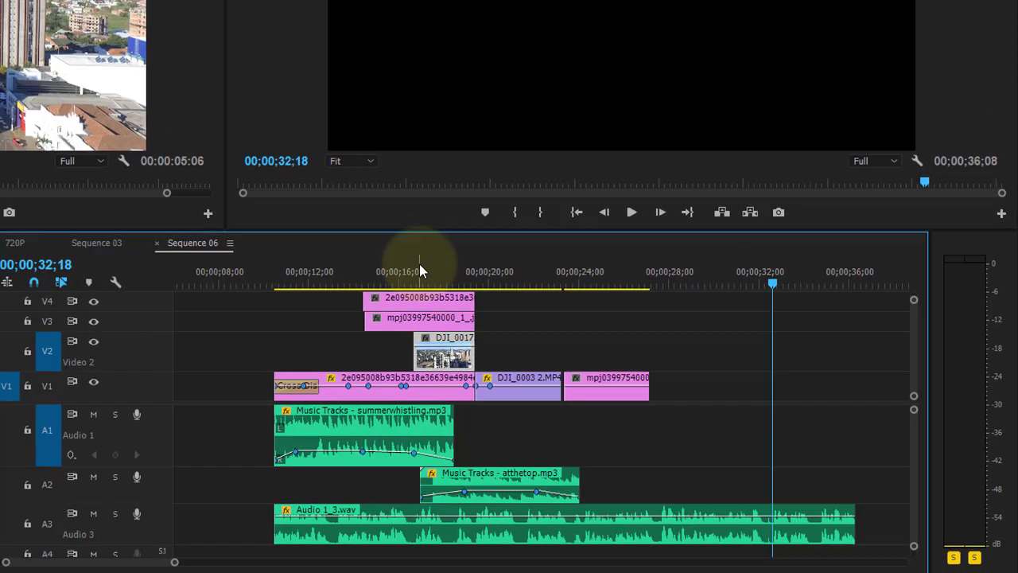
{"action": "left_click", "coordinate": [312, 230]}
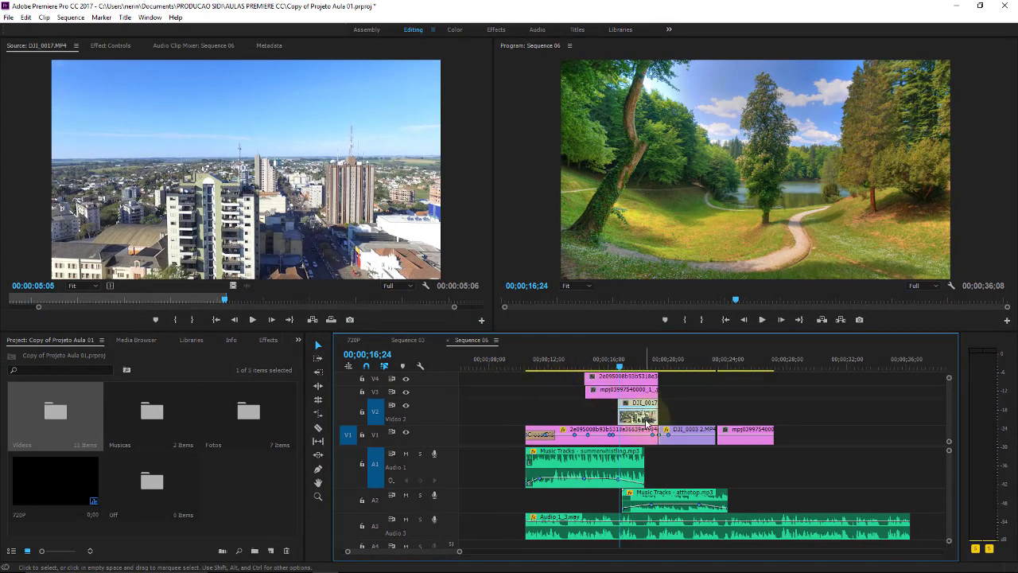
{"action": "left_click_drag", "start_coordinate": [645, 420], "coordinate": [695, 419]}
{"action": "mouse_move", "coordinate": [683, 360]}
{"action": "left_mouse_down"}
{"action": "mouse_move", "coordinate": [673, 364]}
{"action": "mouse_move", "coordinate": [698, 362]}
{"action": "left_mouse_up"}
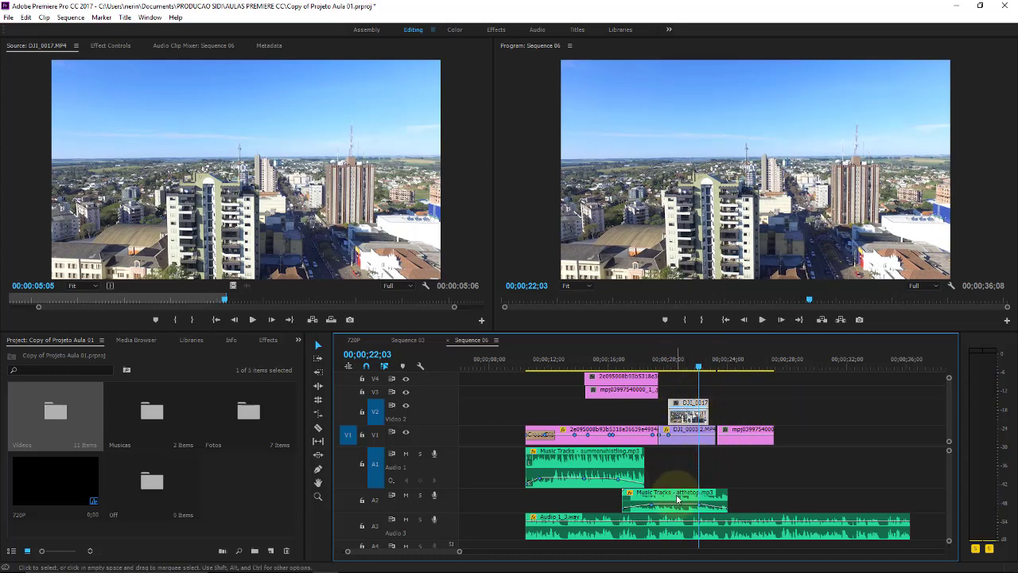
{"action": "left_click", "coordinate": [69, 405]}
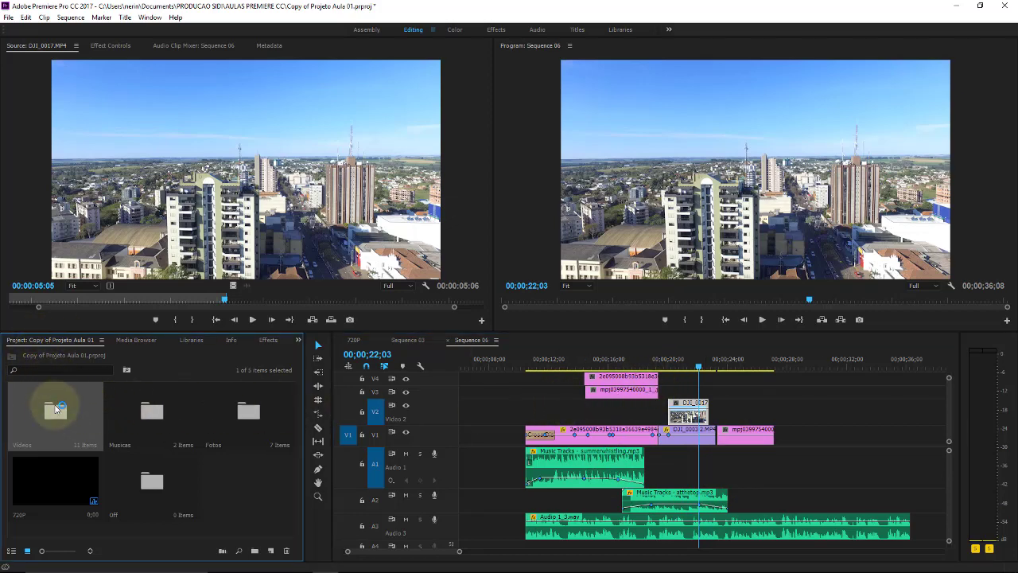
- Open the Videos bin and load DJI_0017 into the Source monitor
{"action": "double_click", "coordinate": [56, 407]}
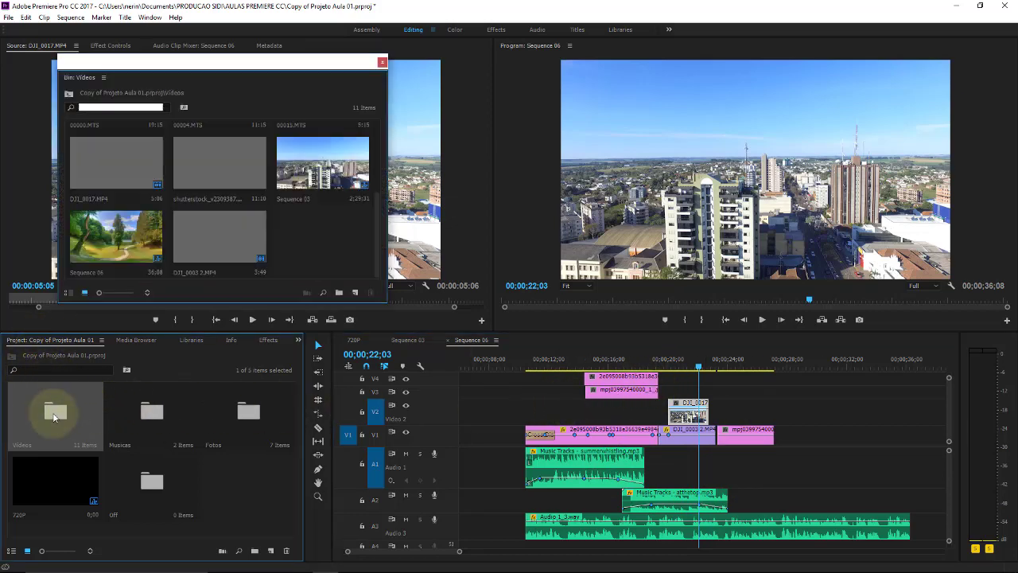
{"action": "left_click", "coordinate": [107, 176]}
{"action": "left_click_drag", "start_coordinate": [191, 61], "coordinate": [220, 379]}
{"action": "left_click_drag", "start_coordinate": [39, 306], "coordinate": [48, 306]}
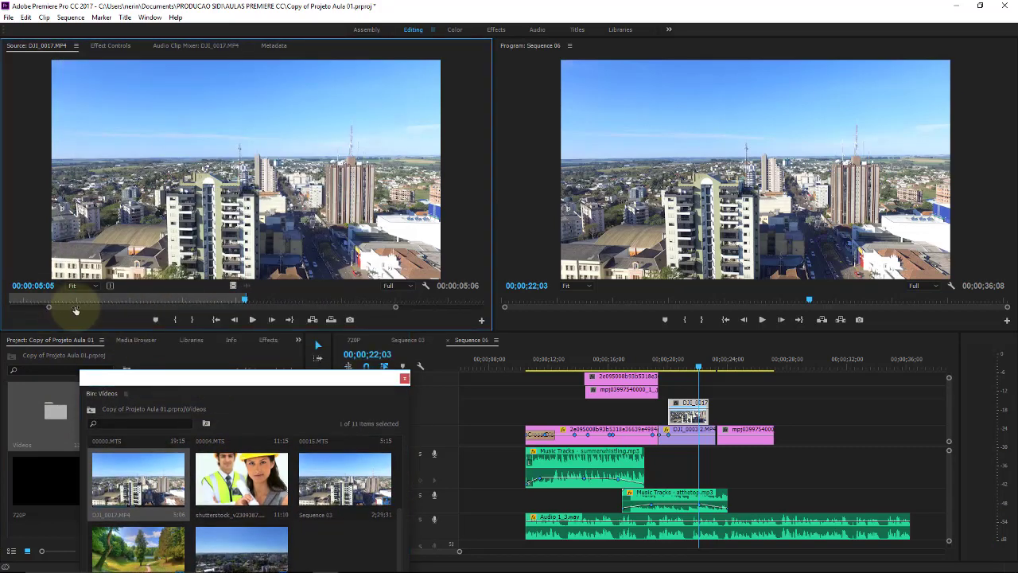
- Mark In and Out on DJI_0017 for a 00:00:05:25 range, then close the Videos bin
{"action": "double_click", "coordinate": [68, 306]}
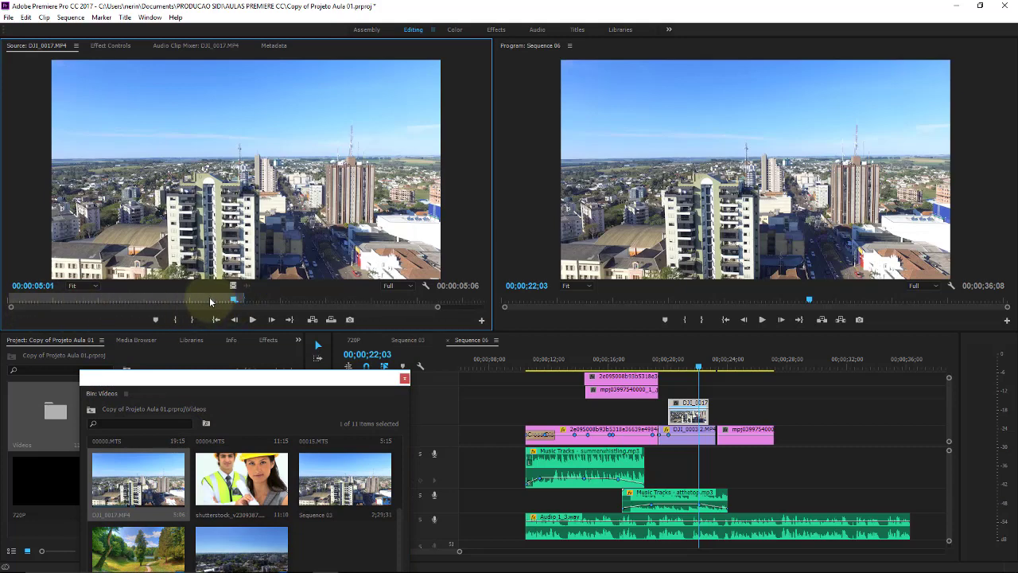
{"action": "mouse_move", "coordinate": [211, 302]}
{"action": "left_mouse_down"}
{"action": "mouse_move", "coordinate": [61, 301]}
{"action": "mouse_move", "coordinate": [324, 301]}
{"action": "left_mouse_up"}
{"action": "left_click", "coordinate": [175, 319]}
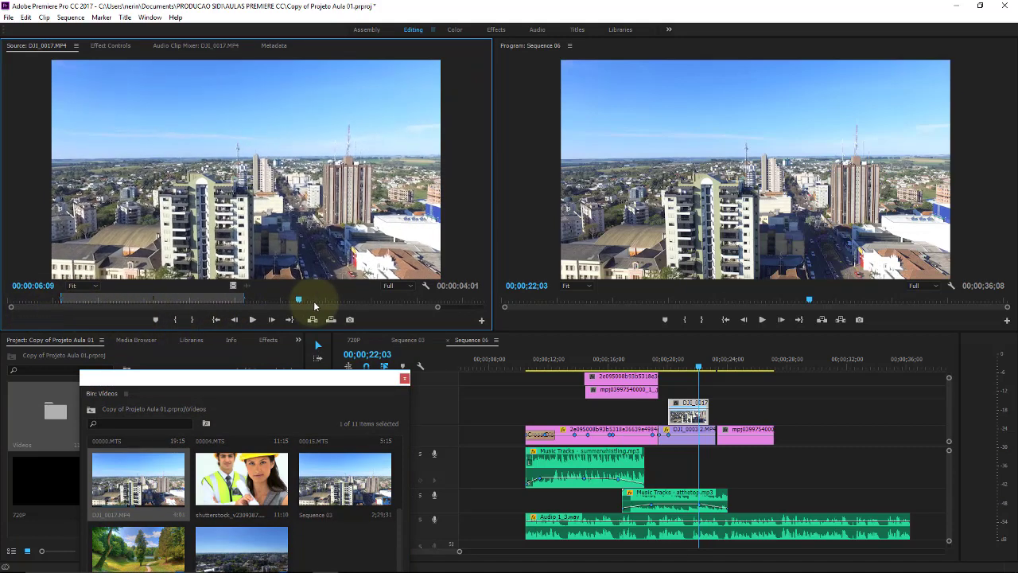
{"action": "left_click", "coordinate": [189, 319]}
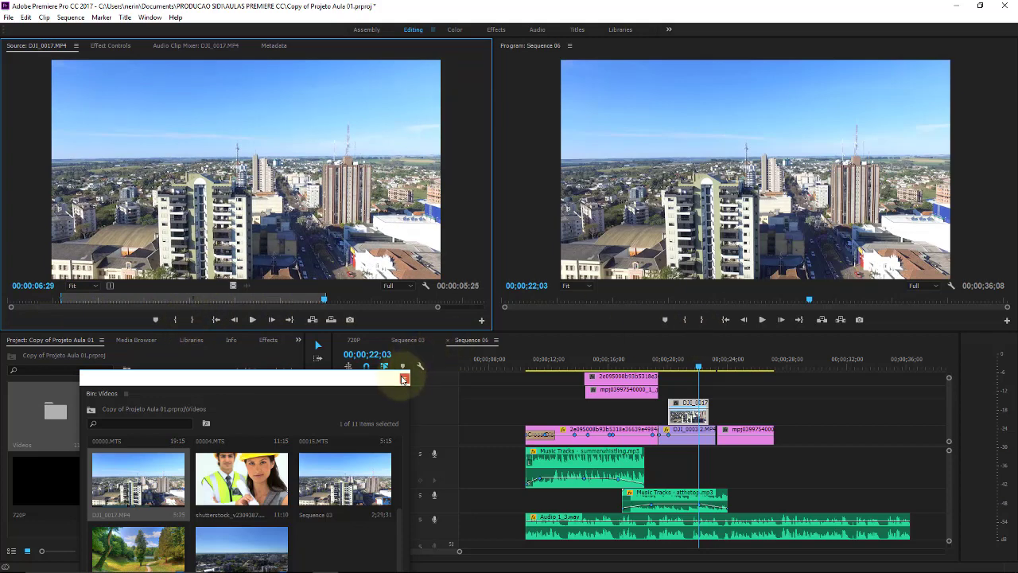
{"action": "left_click", "coordinate": [405, 379]}
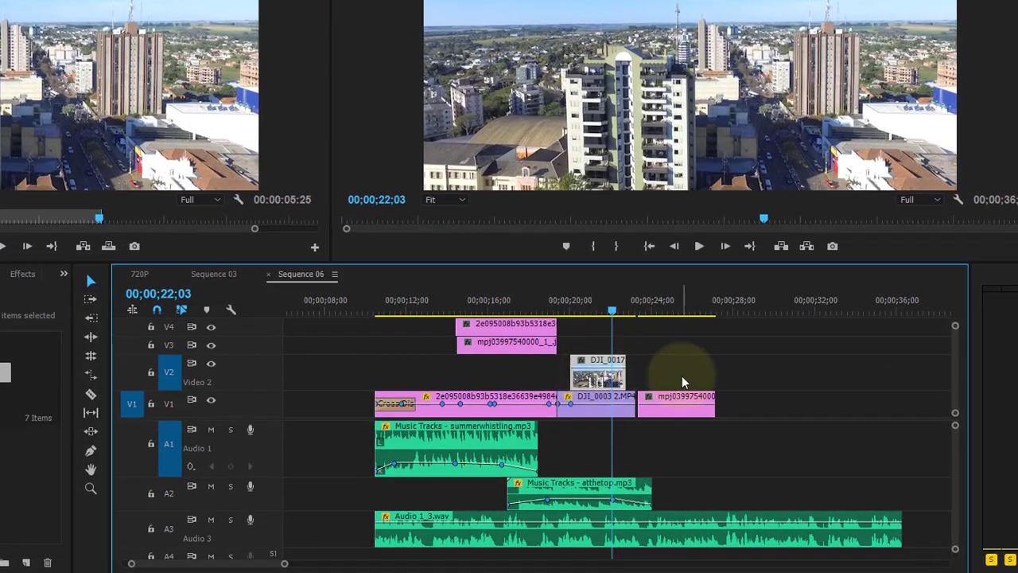
- Copy the DJI_0017 clip from Video 2 of Sequence 06 with Edit > Copy
{"action": "left_click", "coordinate": [672, 372]}
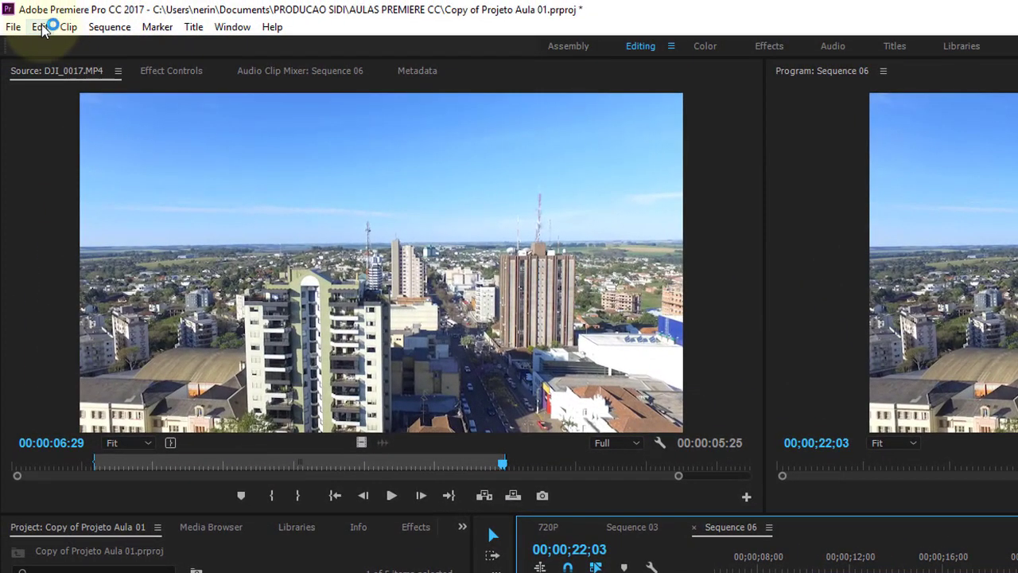
{"action": "left_click", "coordinate": [44, 28]}
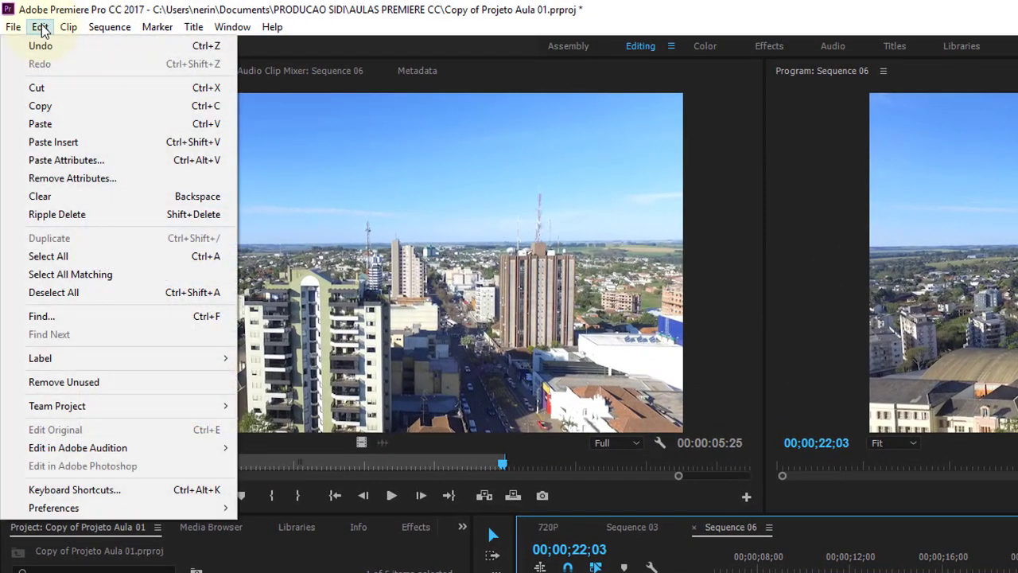
{"action": "left_click", "coordinate": [64, 111]}
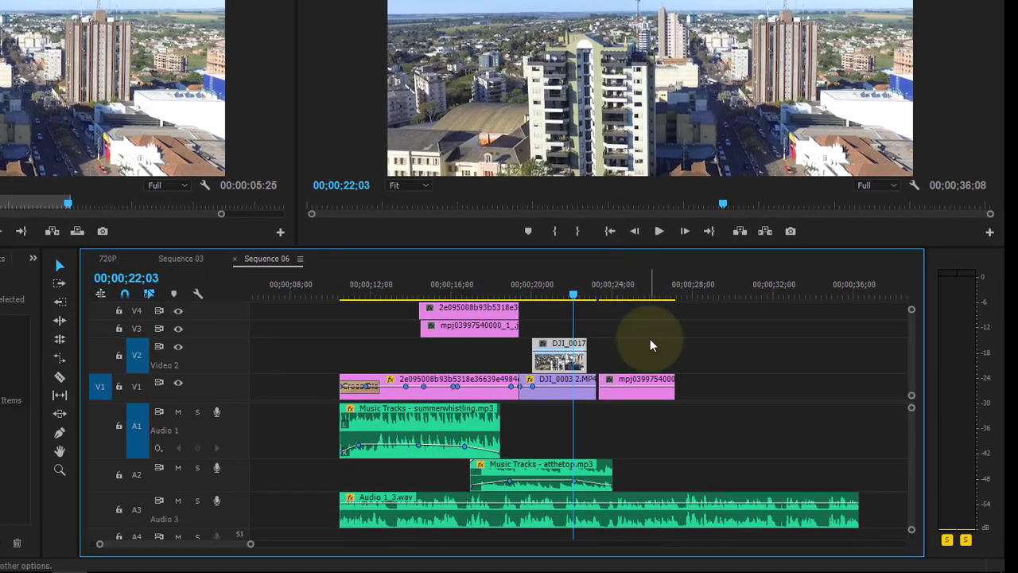
- Deselect the clip and park the playhead at 00;00;27;22, just past the mpj clip on V1
{"action": "left_click", "coordinate": [649, 345]}
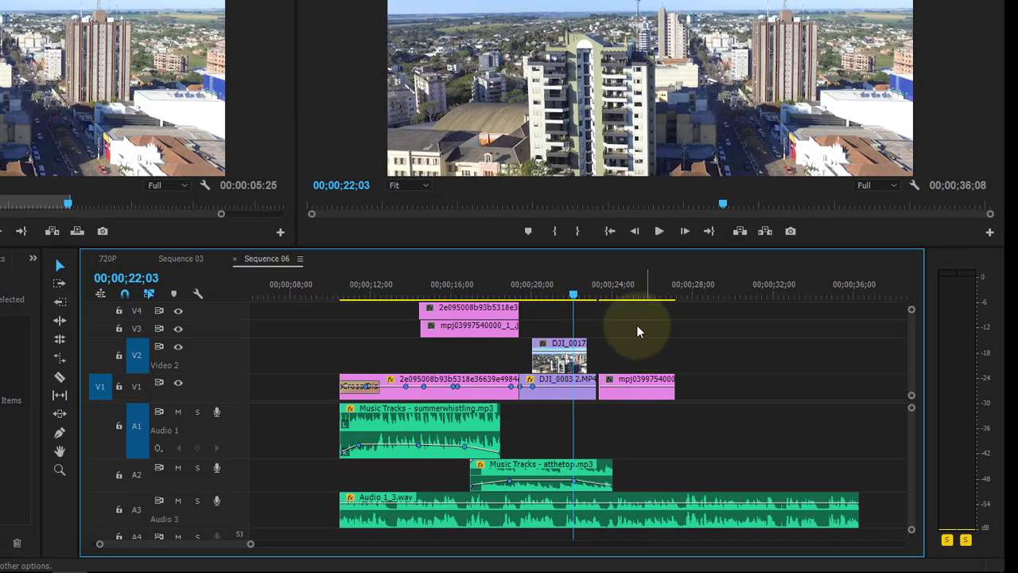
{"action": "left_click", "coordinate": [577, 299]}
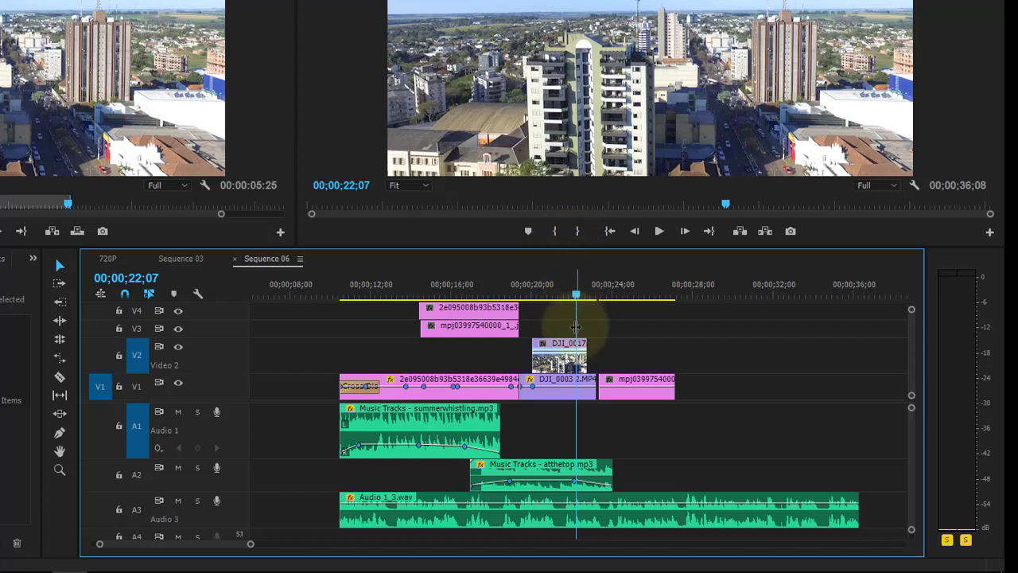
{"action": "left_click", "coordinate": [624, 292]}
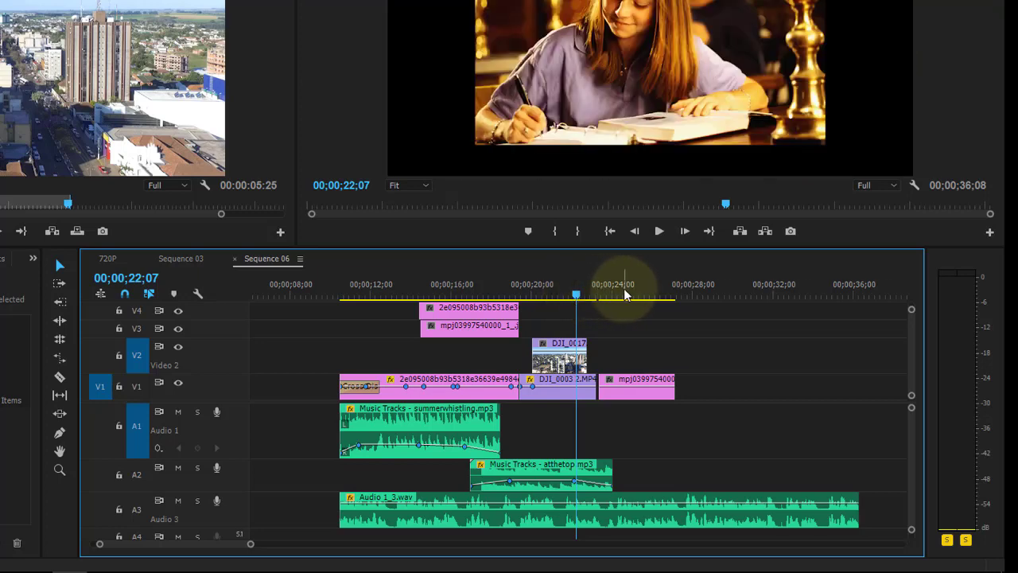
{"action": "left_click_drag", "start_coordinate": [624, 293], "coordinate": [724, 291]}
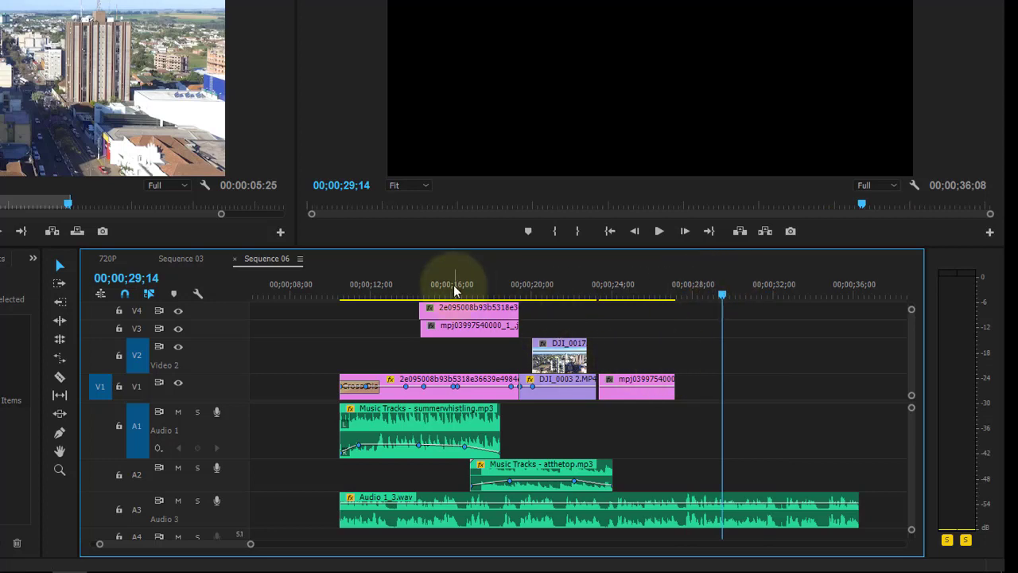
{"action": "left_click", "coordinate": [452, 291]}
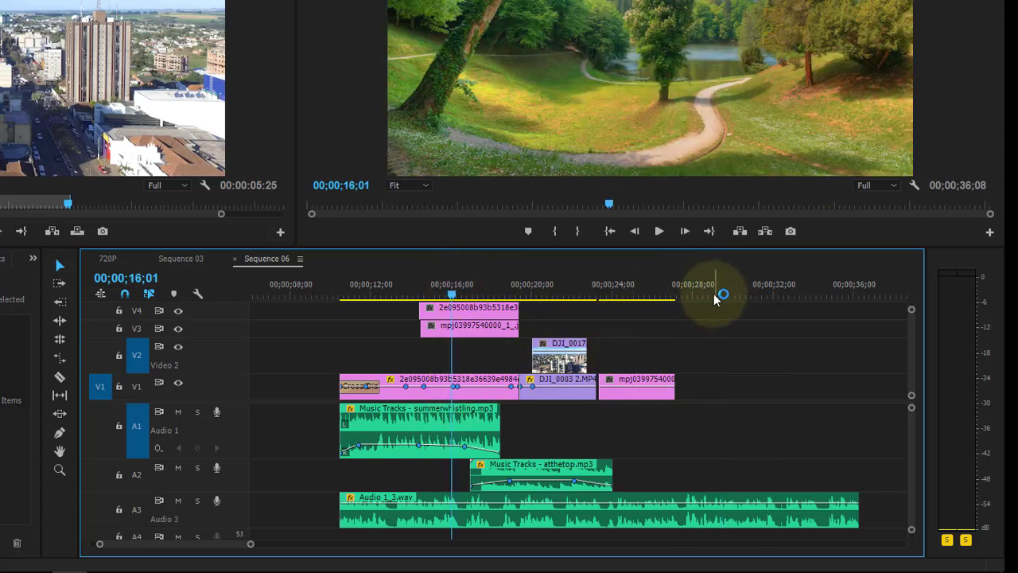
{"action": "left_click", "coordinate": [688, 291]}
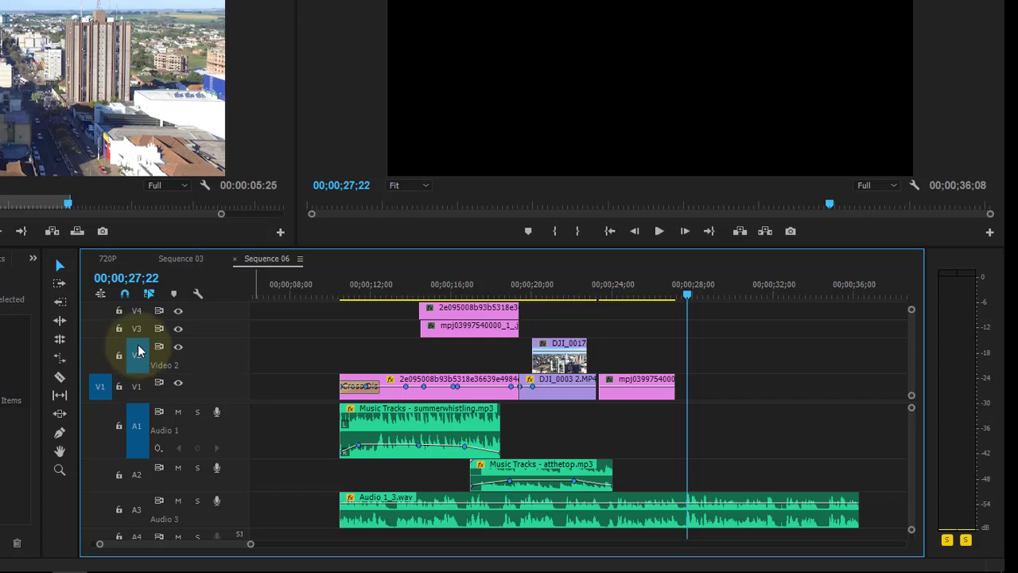
{"action": "key", "text": "period"}
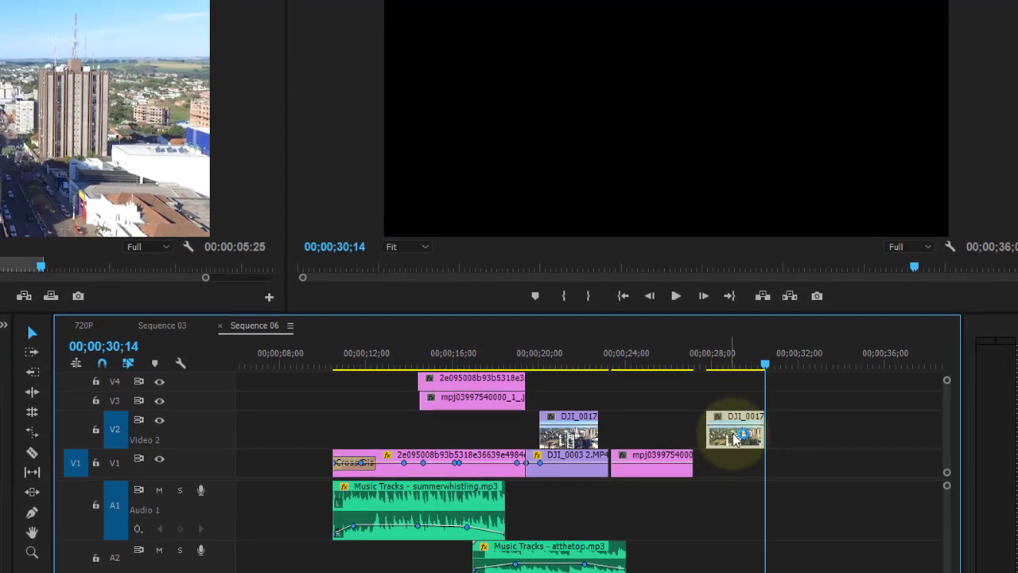
{"action": "left_click_drag", "start_coordinate": [736, 440], "coordinate": [746, 465]}
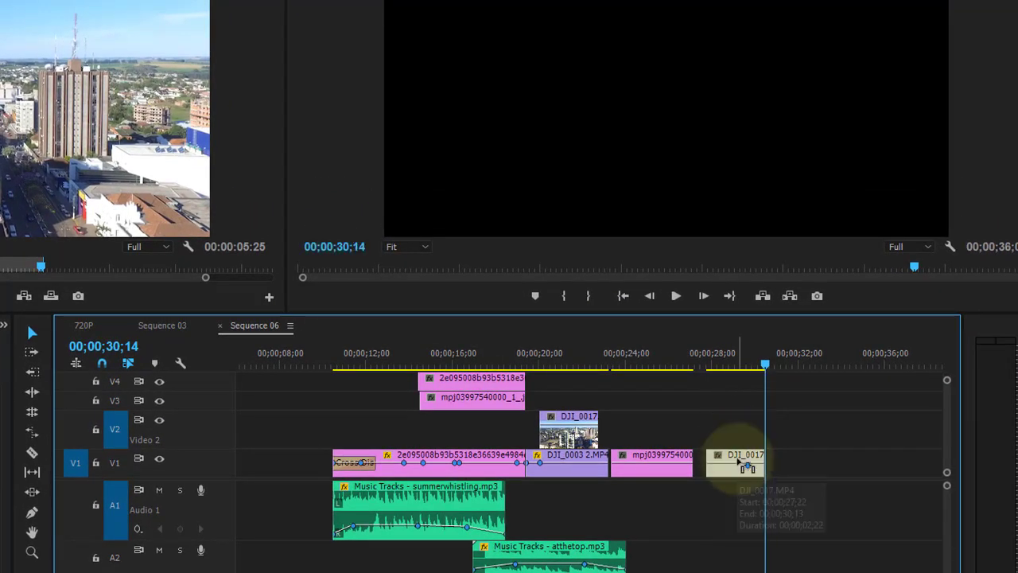
{"action": "key", "text": "Delete"}
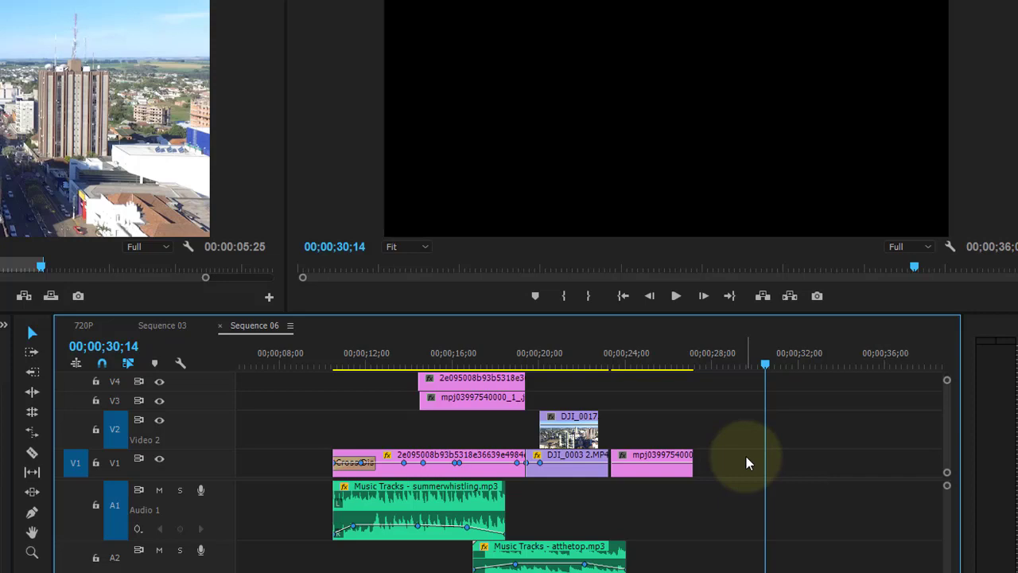
- Overwrite the mpj clip on V1 with DJI_0017 at 00;00;24;03, then undo to restore mpj
{"action": "left_click", "coordinate": [627, 358]}
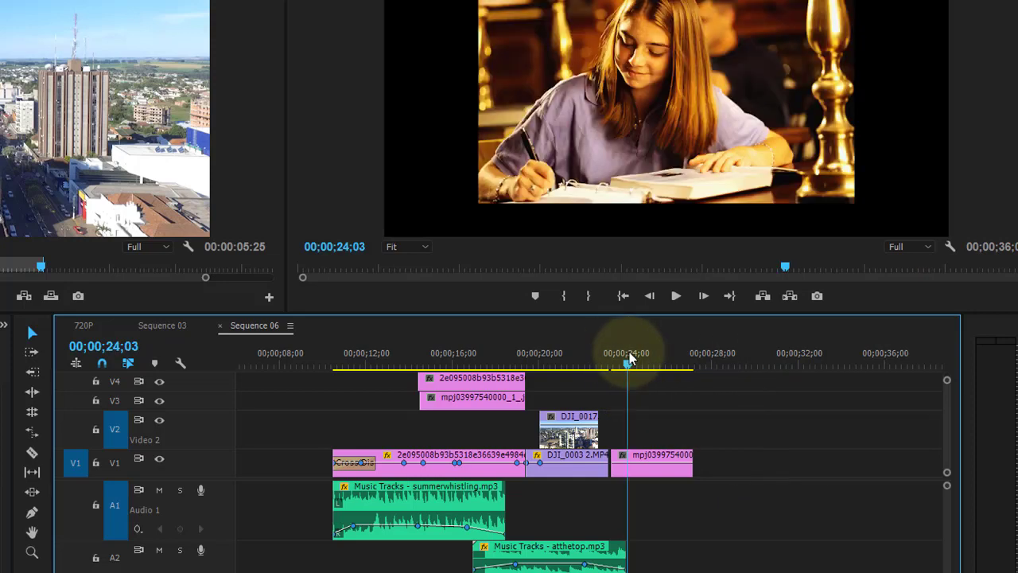
{"action": "left_click", "coordinate": [122, 473]}
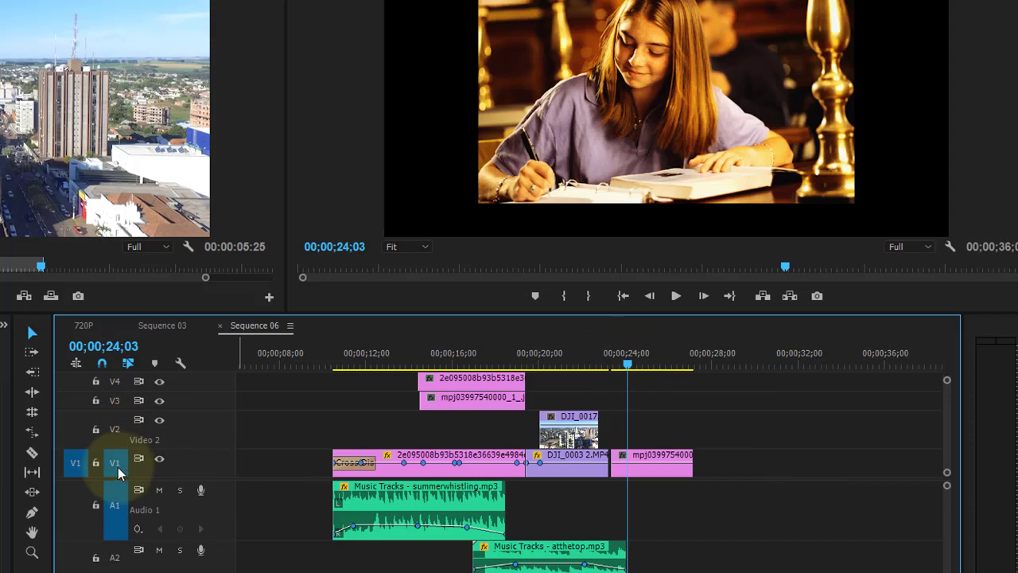
{"action": "key", "text": "period"}
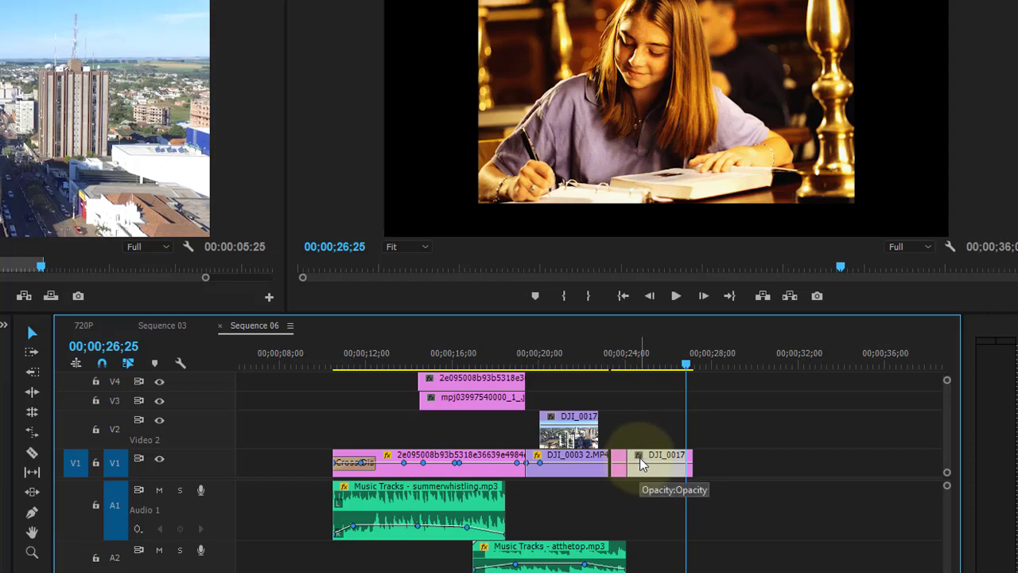
{"action": "key", "text": "ctrl+z"}
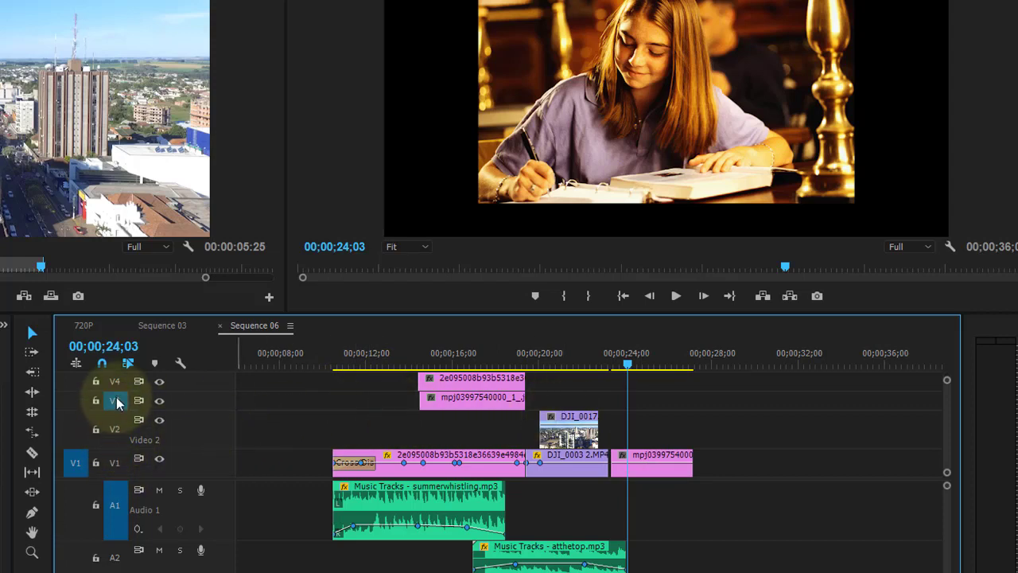
- Paste the DJI_0017 copy onto V3 near 24 seconds and drag it down onto V2
{"action": "key", "text": "ctrl+v"}
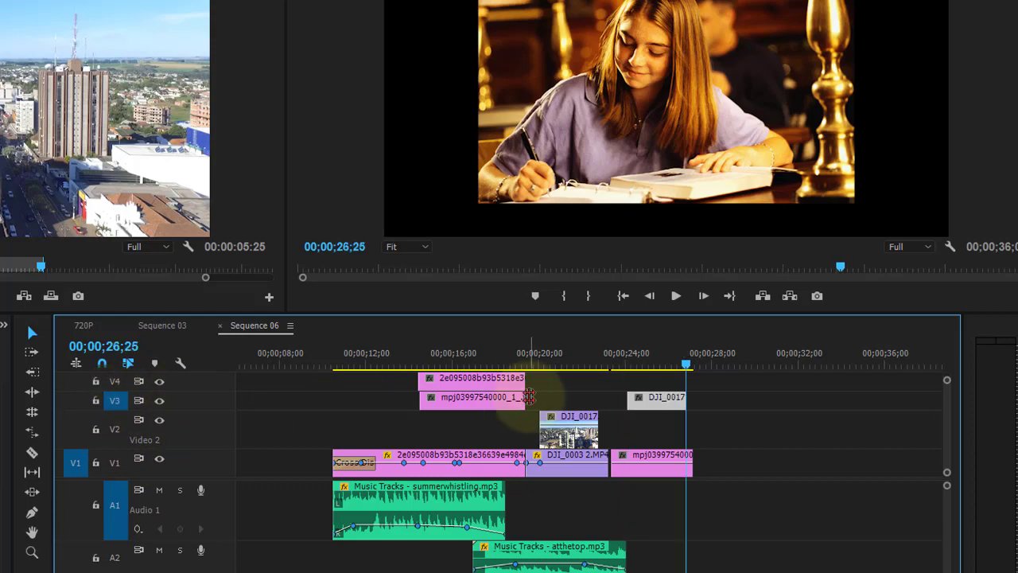
{"action": "left_click", "coordinate": [633, 362]}
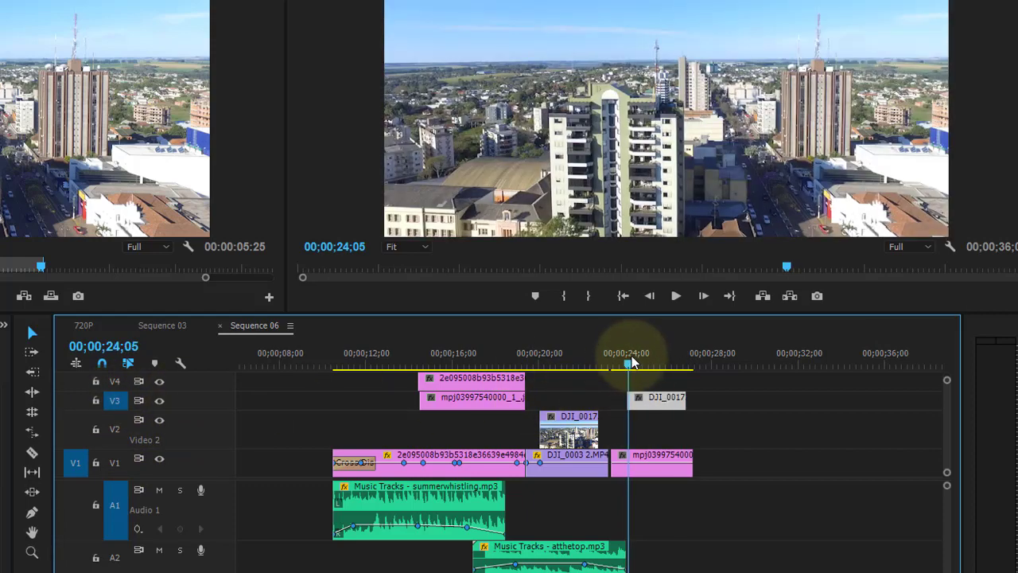
{"action": "left_click_drag", "start_coordinate": [632, 362], "coordinate": [685, 362]}
{"action": "left_click_drag", "start_coordinate": [653, 394], "coordinate": [673, 433]}
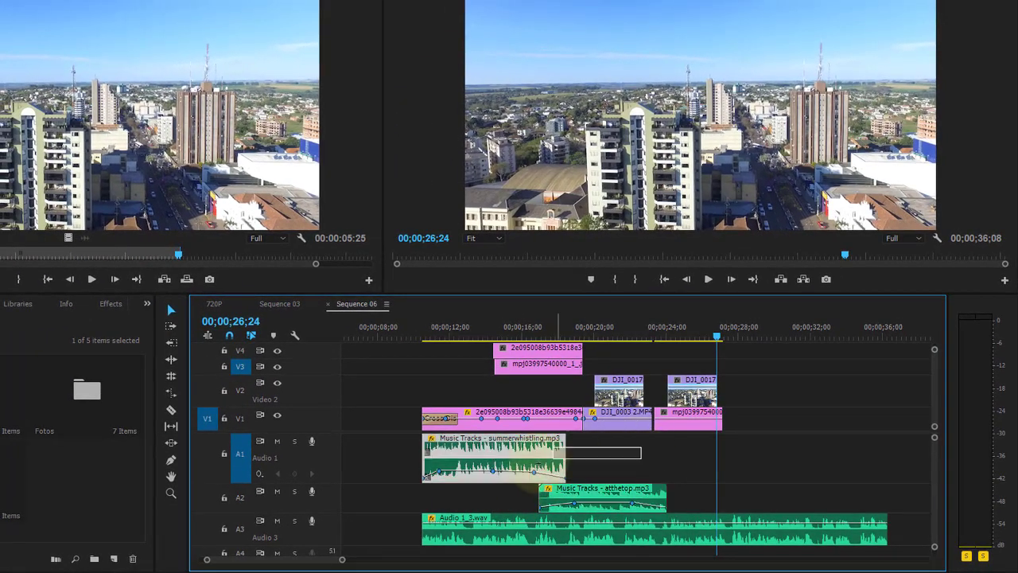
- Lower summerwhistling's first volume keyframe, save, select both music clips, and set the playhead to 25;06
{"action": "left_click", "coordinate": [440, 471]}
{"action": "left_click_drag", "start_coordinate": [434, 475], "coordinate": [448, 480]}
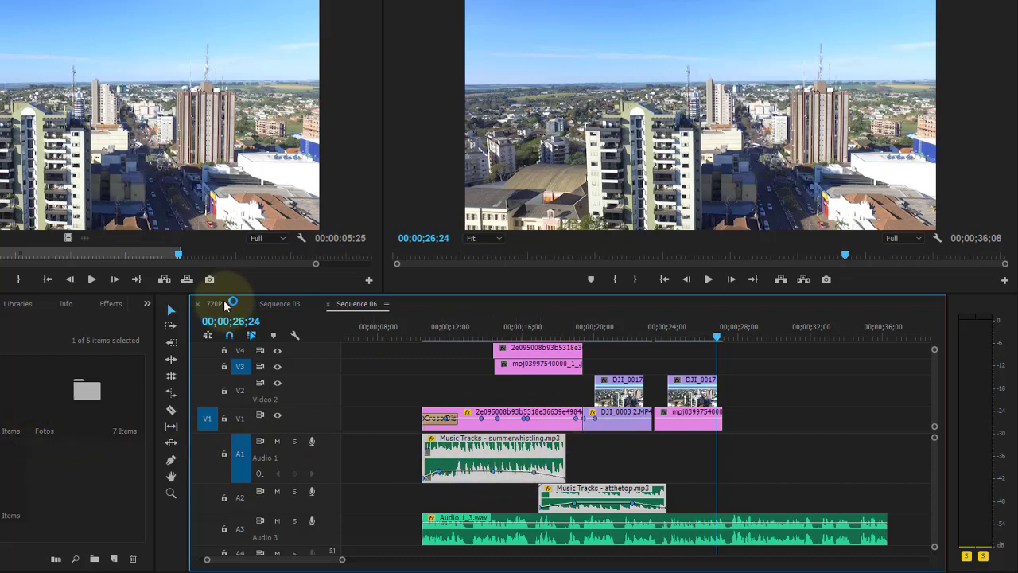
{"action": "key", "text": "ctrl+s"}
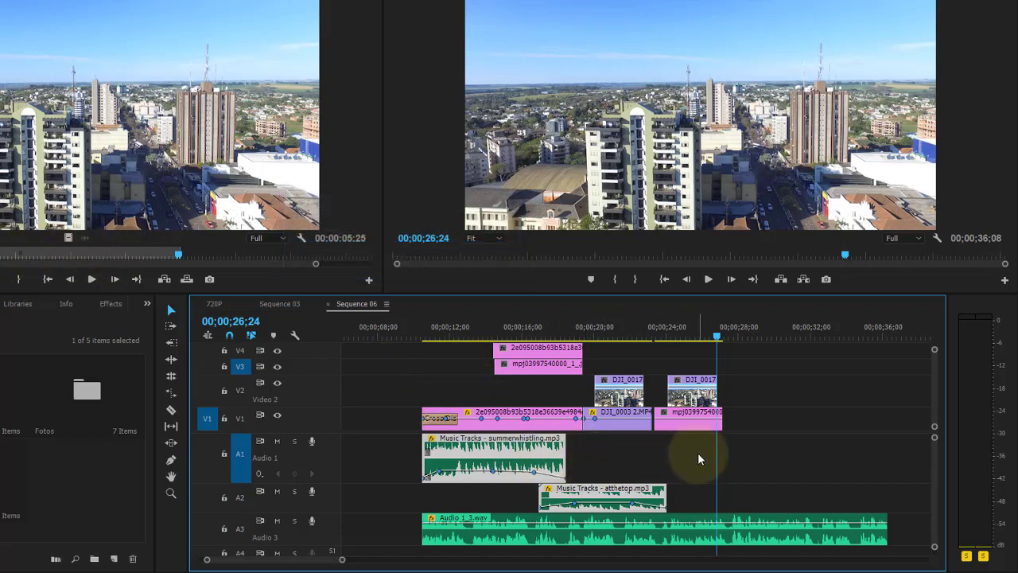
{"action": "left_click_drag", "start_coordinate": [690, 454], "coordinate": [527, 489]}
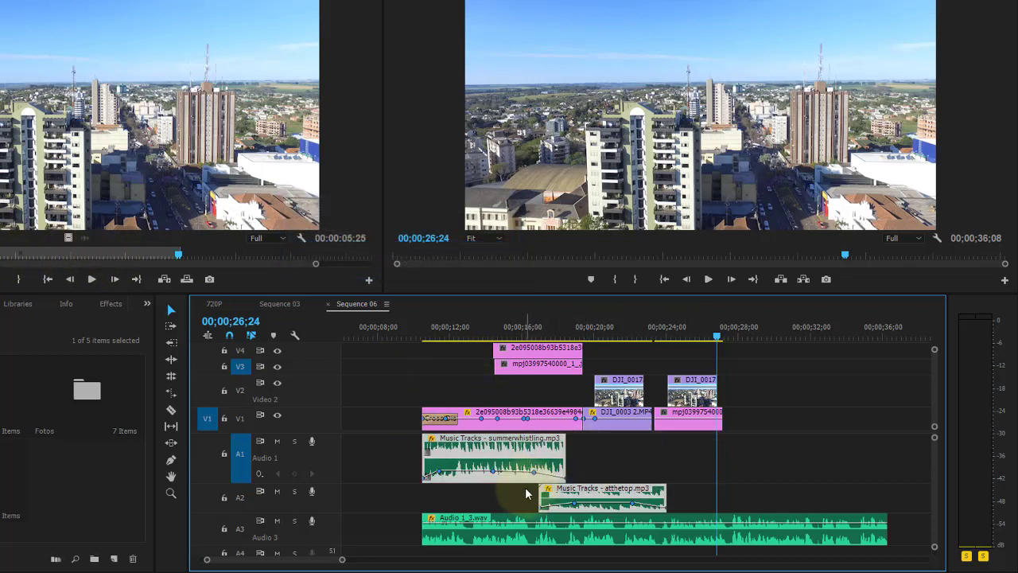
{"action": "left_click", "coordinate": [688, 326]}
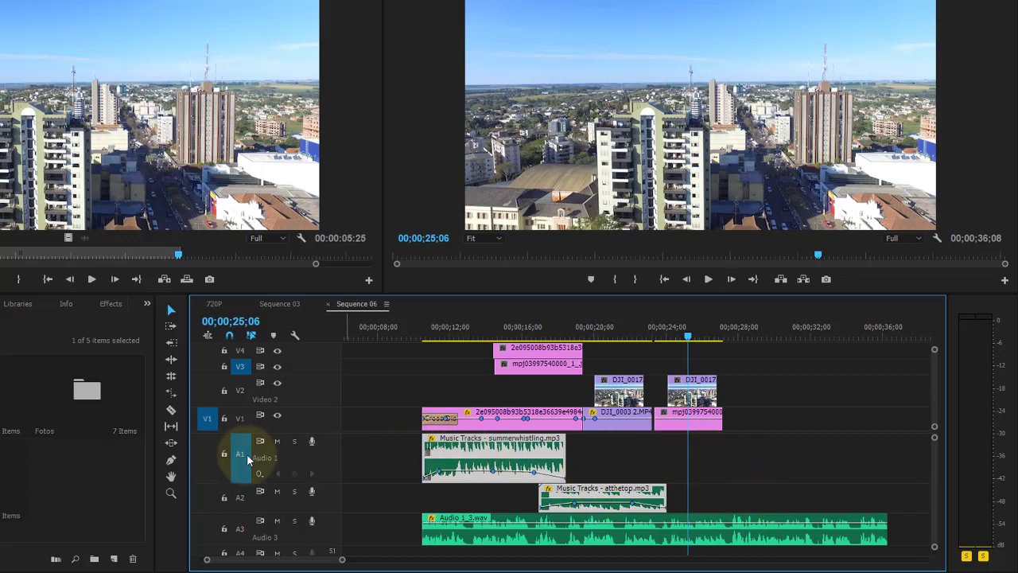
- Paste summerwhistling and atthetop copies onto A1 and A2, then shift them about 2 seconds earlier
{"action": "left_click_drag", "start_coordinate": [248, 458], "coordinate": [239, 495]}
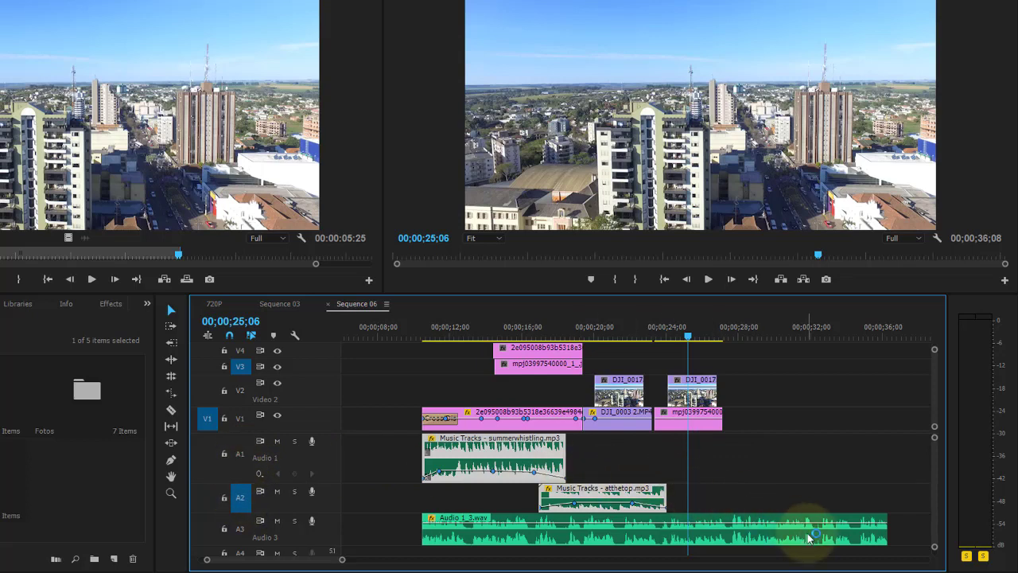
{"action": "key", "text": "ctrl+v"}
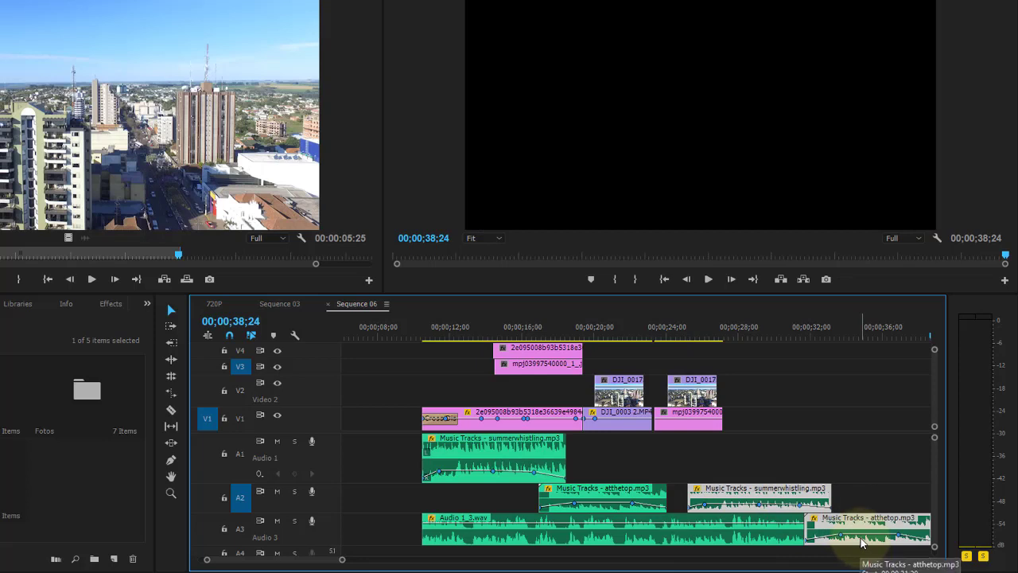
{"action": "key", "text": "ctrl+z"}
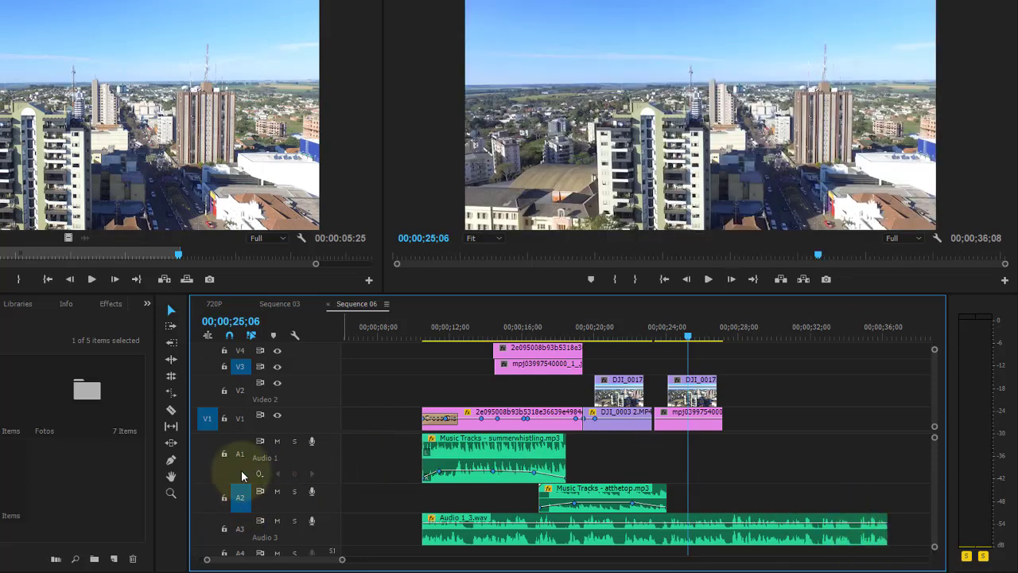
{"action": "left_click", "coordinate": [240, 455]}
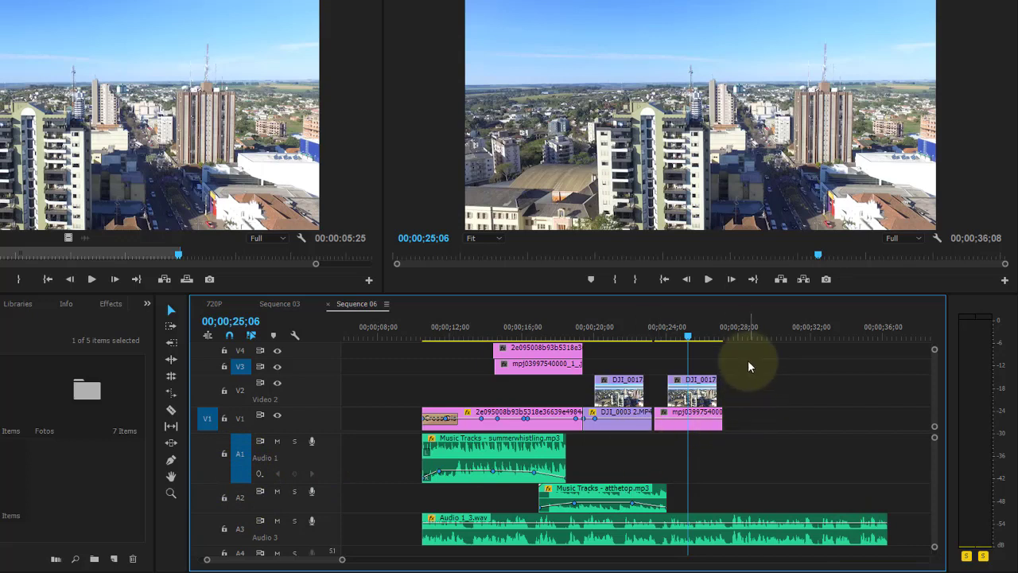
{"action": "key", "text": "ctrl+v"}
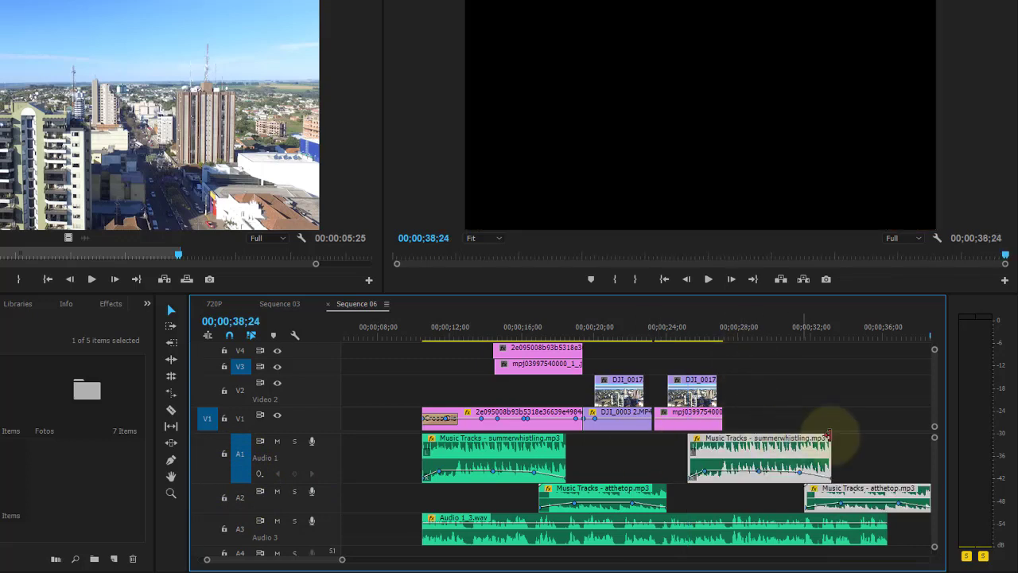
{"action": "left_click_drag", "start_coordinate": [757, 460], "coordinate": [710, 461]}
{"action": "left_click", "coordinate": [602, 326]}
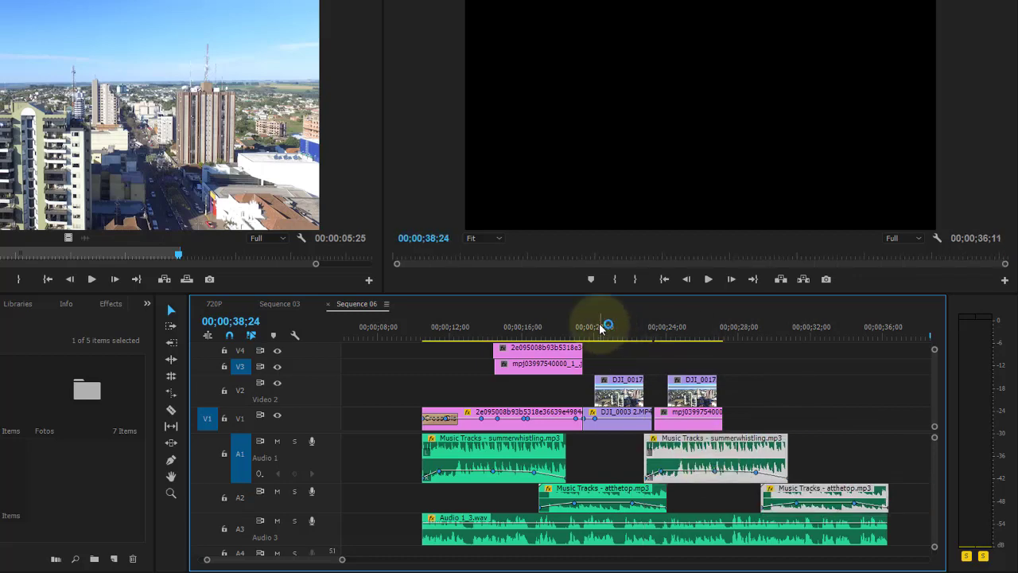
{"action": "key", "text": "space"}
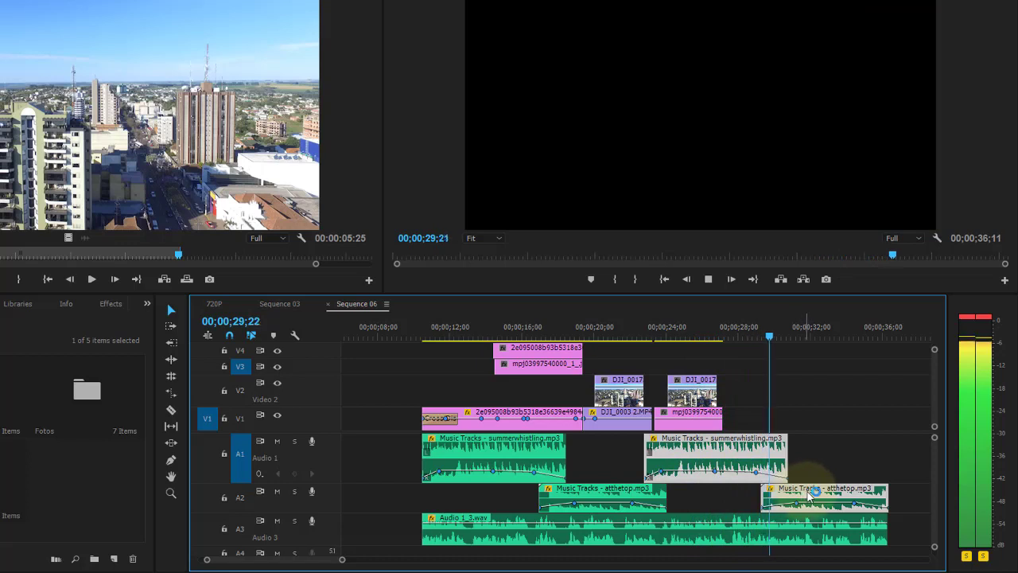
{"action": "key", "text": "space"}
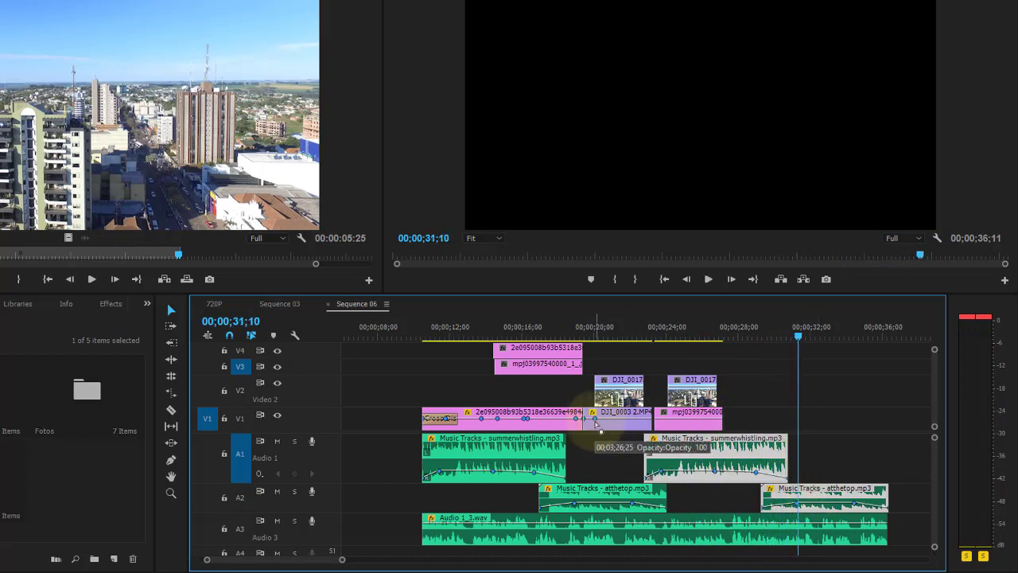
- Select the mpj image clip on V3 and make V2 the only paste target
{"action": "left_click", "coordinate": [531, 384]}
{"action": "left_click", "coordinate": [532, 370]}
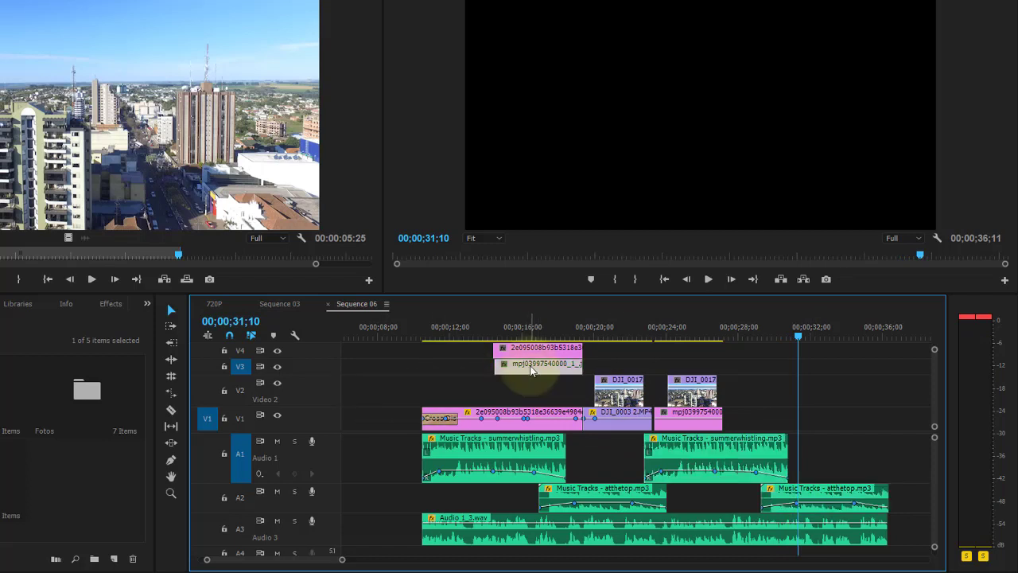
{"action": "left_click", "coordinate": [242, 378]}
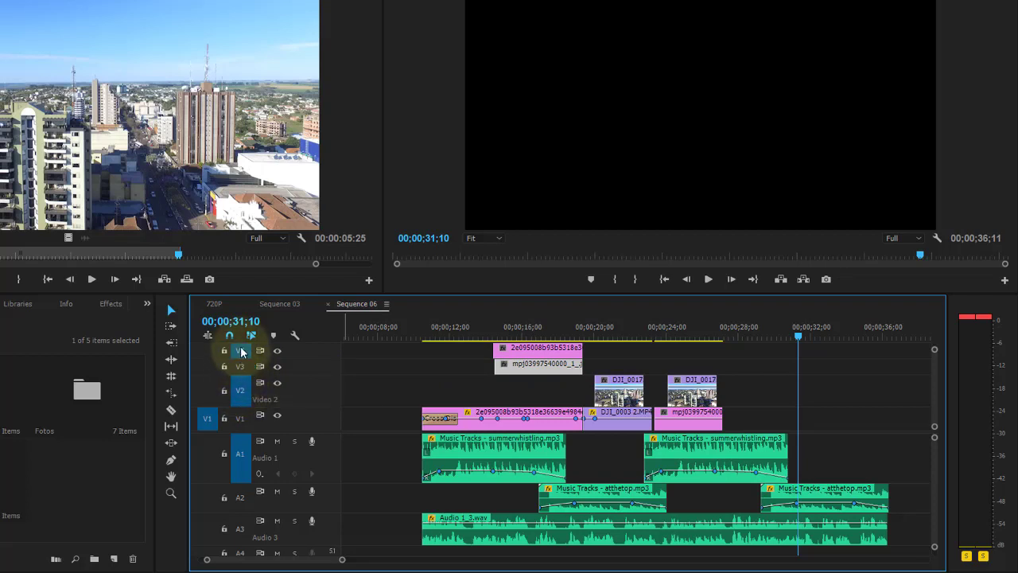
{"action": "left_click", "coordinate": [243, 389]}
{"action": "left_click", "coordinate": [243, 368]}
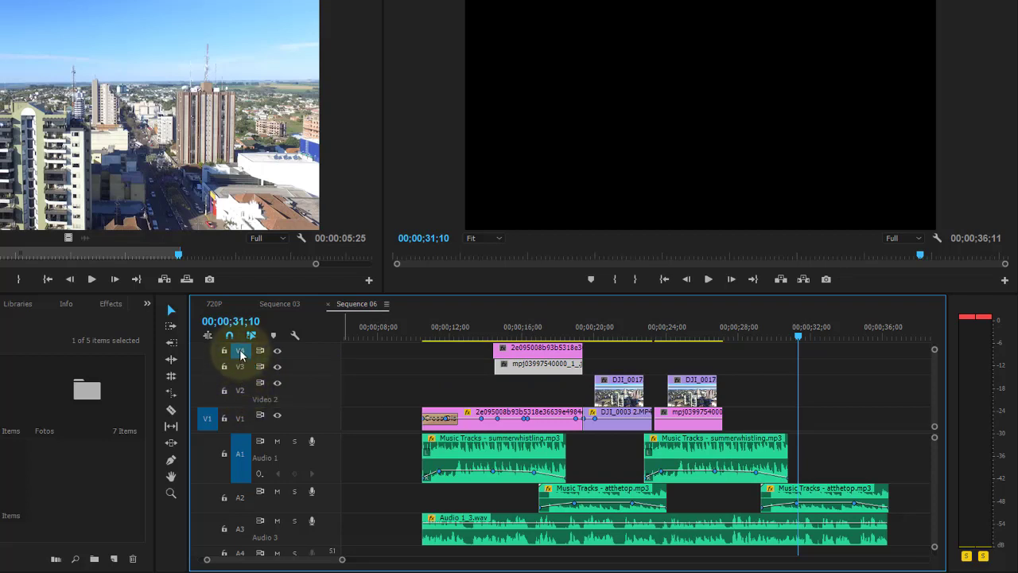
{"action": "left_click", "coordinate": [241, 390]}
- Paste the mpj clip at 00;00;31;16 and slide it back to about 28 seconds
{"action": "left_click", "coordinate": [802, 333]}
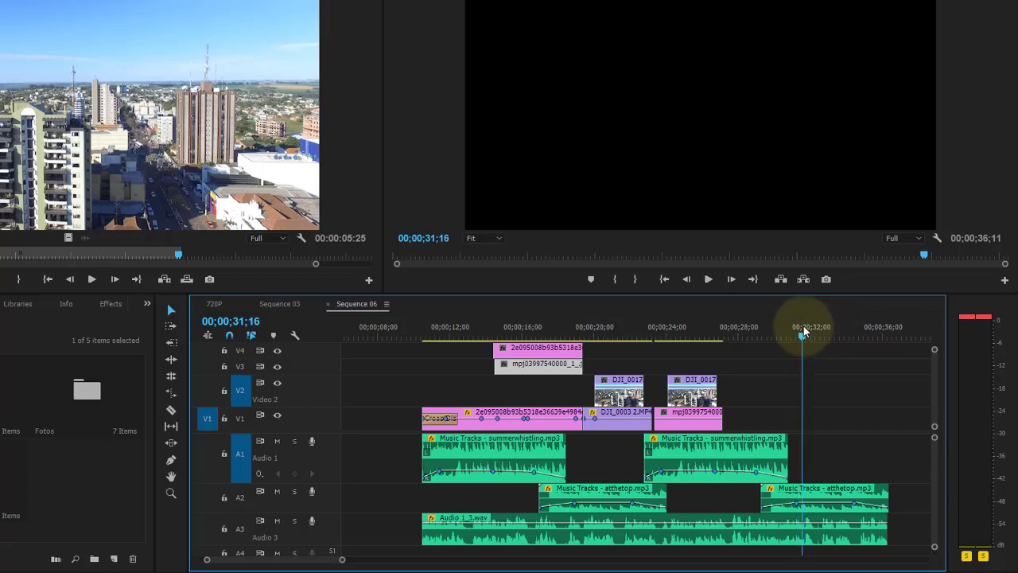
{"action": "key", "text": "period"}
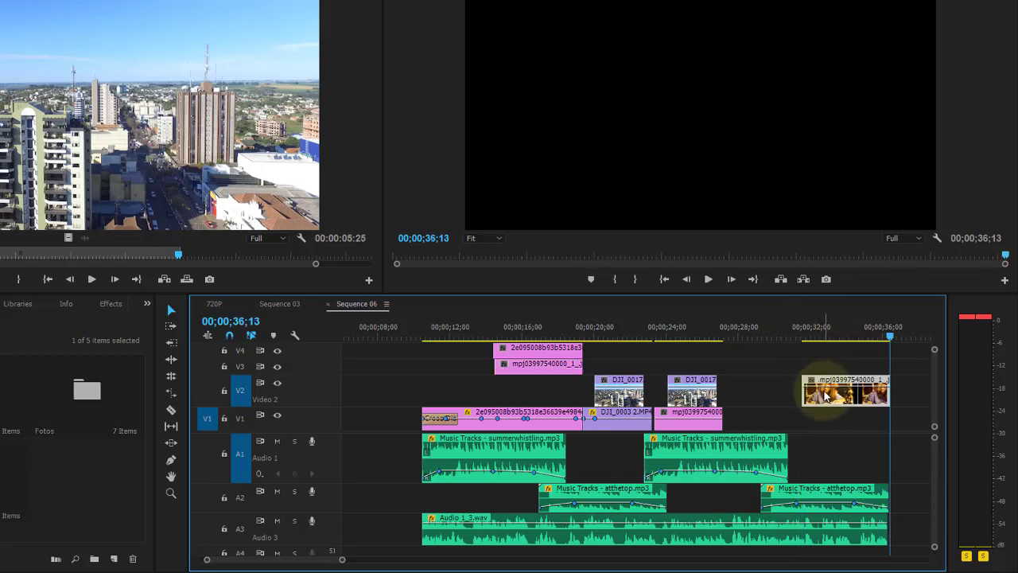
{"action": "left_click_drag", "start_coordinate": [828, 400], "coordinate": [769, 396]}
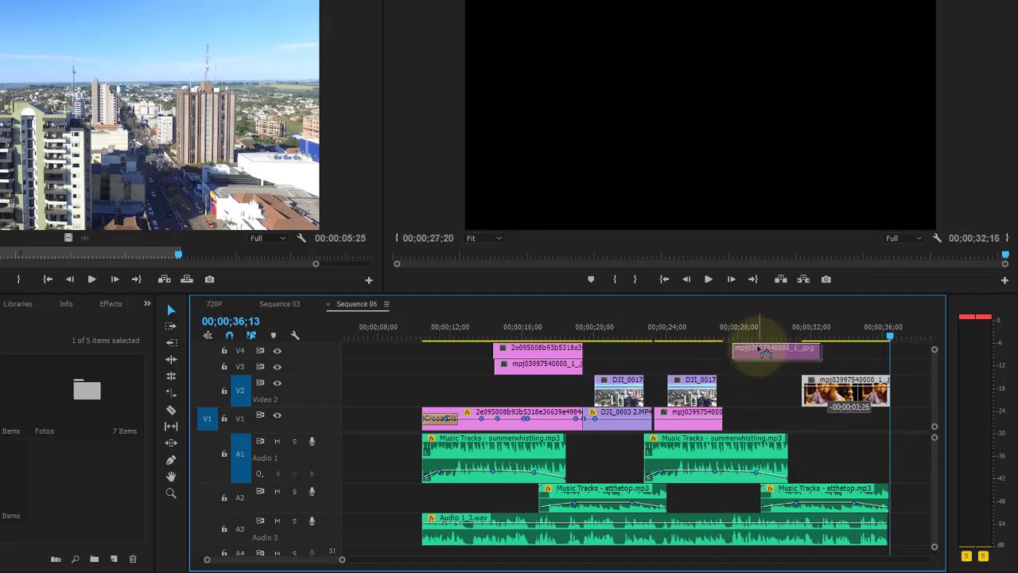
{"action": "mouse_move", "coordinate": [769, 395]}
{"action": "left_mouse_down"}
{"action": "mouse_move", "coordinate": [804, 436]}
{"action": "mouse_move", "coordinate": [792, 435]}
{"action": "left_mouse_up"}
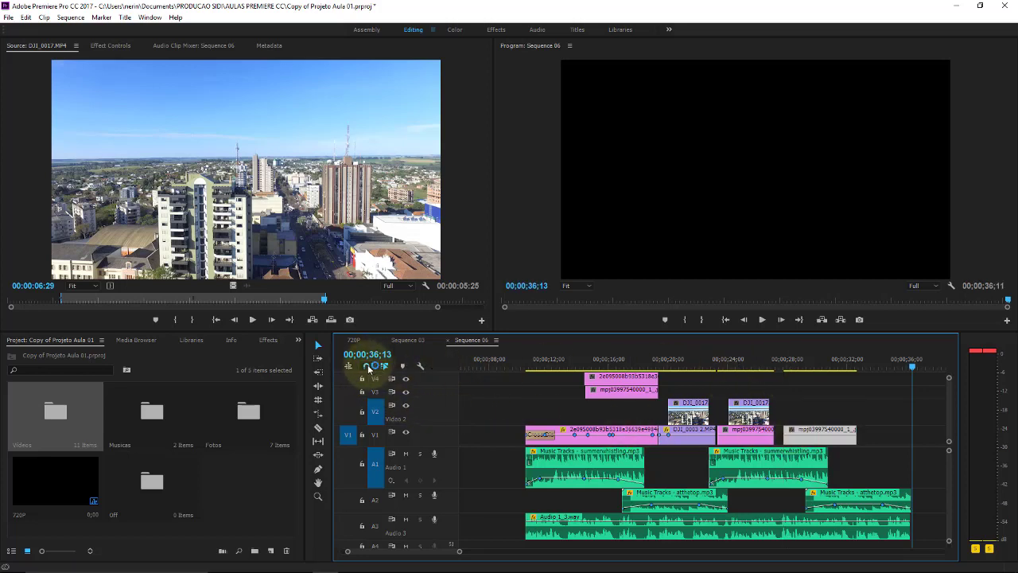
- Raise the pasted mpj clip from V1 onto V2 at about 28–32 seconds, following the second DJI_0017
{"action": "left_click_drag", "start_coordinate": [803, 441], "coordinate": [791, 414]}
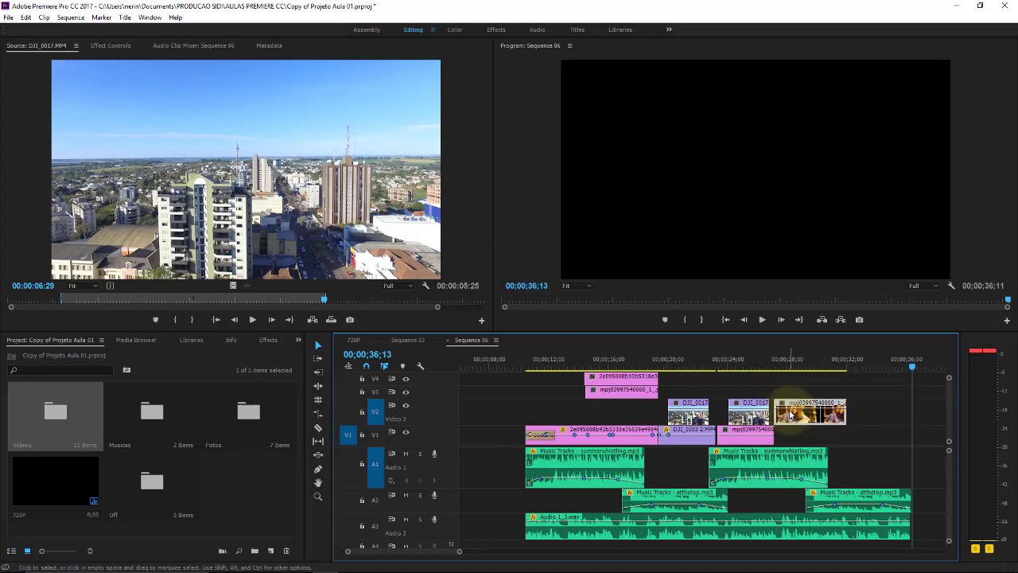